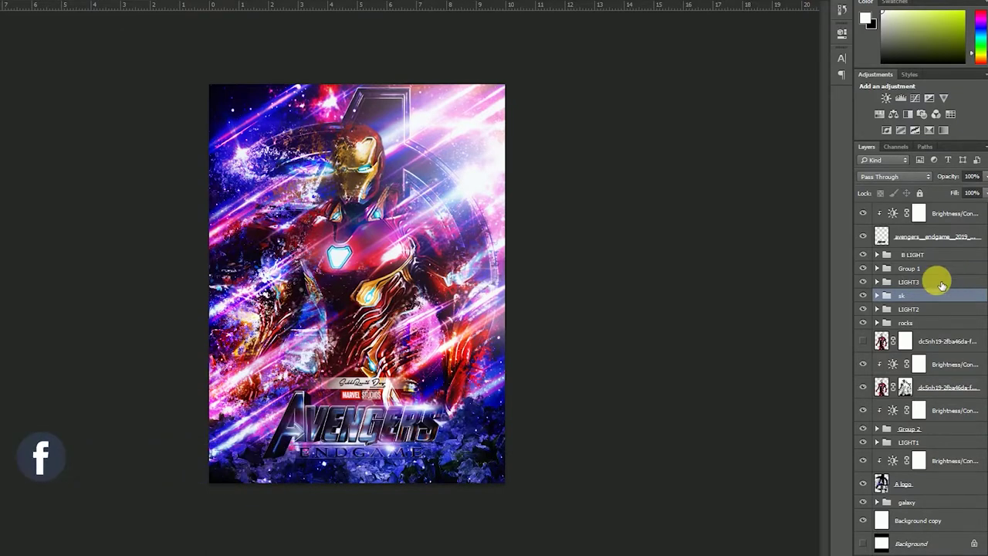
Hide every layer except Background copy.
scroll(348, 311, "up", 1)
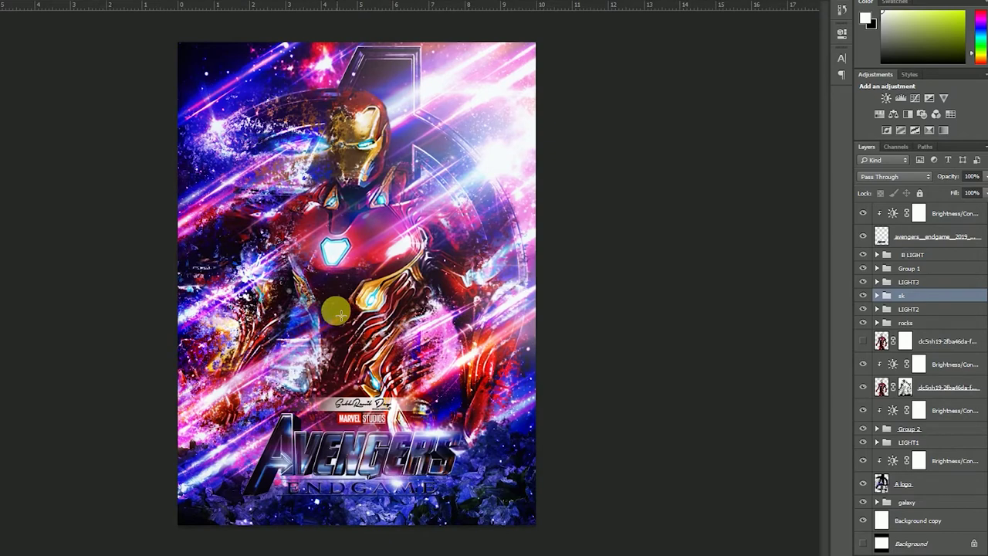
scroll(379, 308, "up", 1)
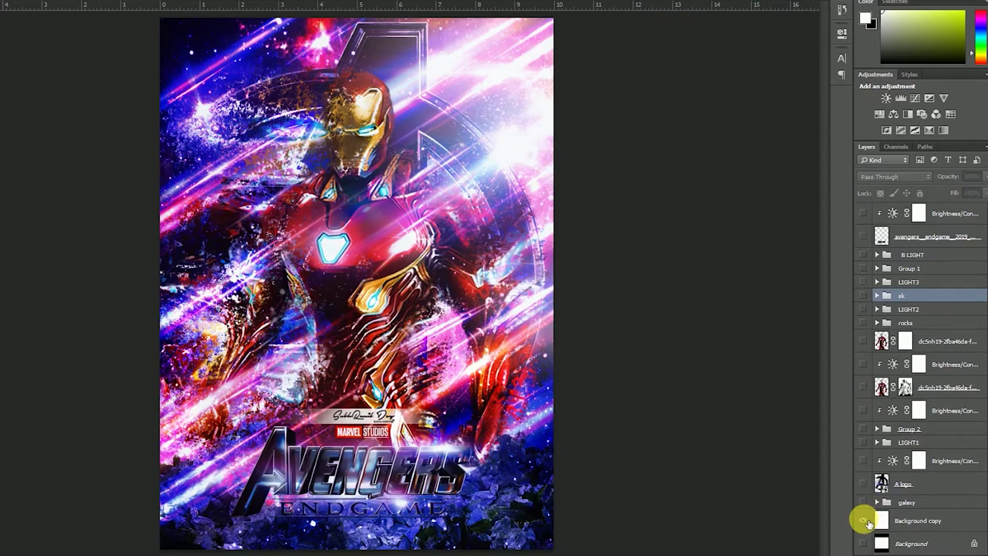
left_click(863, 521, "alt")
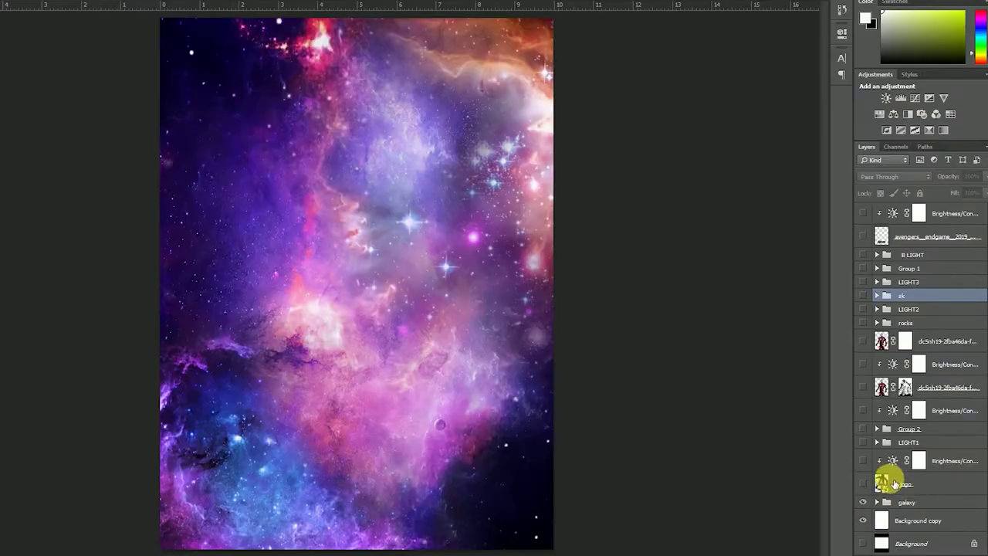
Toggle the galaxy image off and back on, then turn on the brighter nebula layer.
scroll(876, 531, "down", 3)
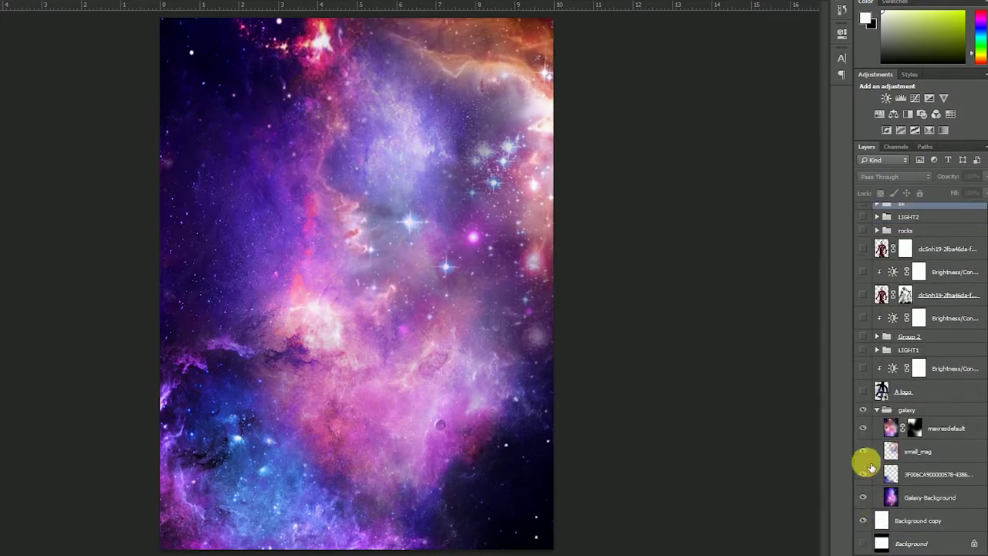
left_click(864, 500)
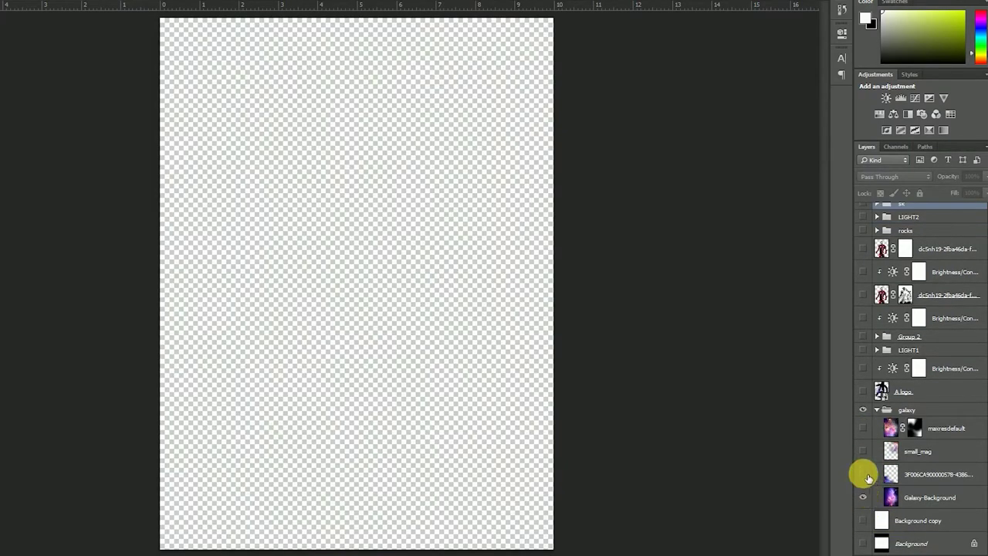
left_click(868, 479)
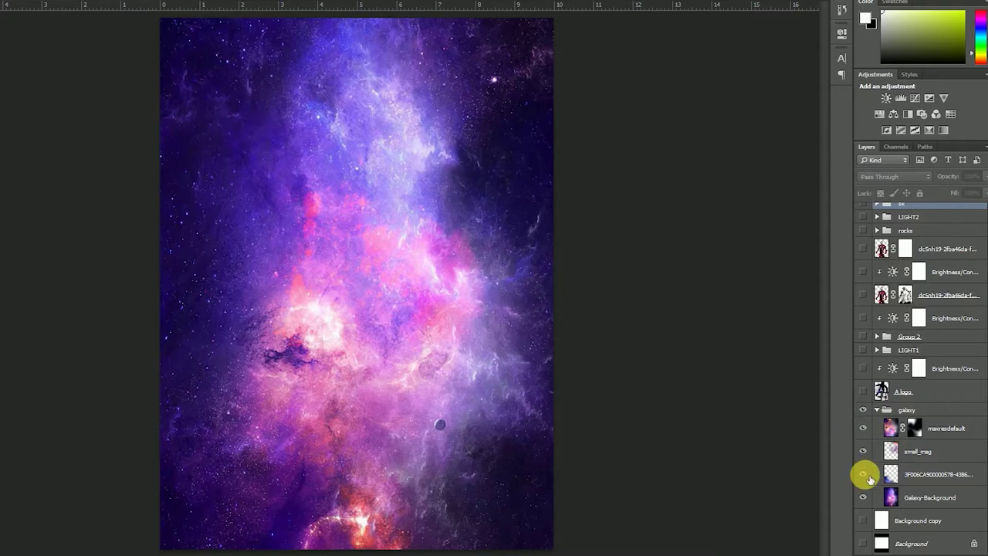
left_click(866, 476)
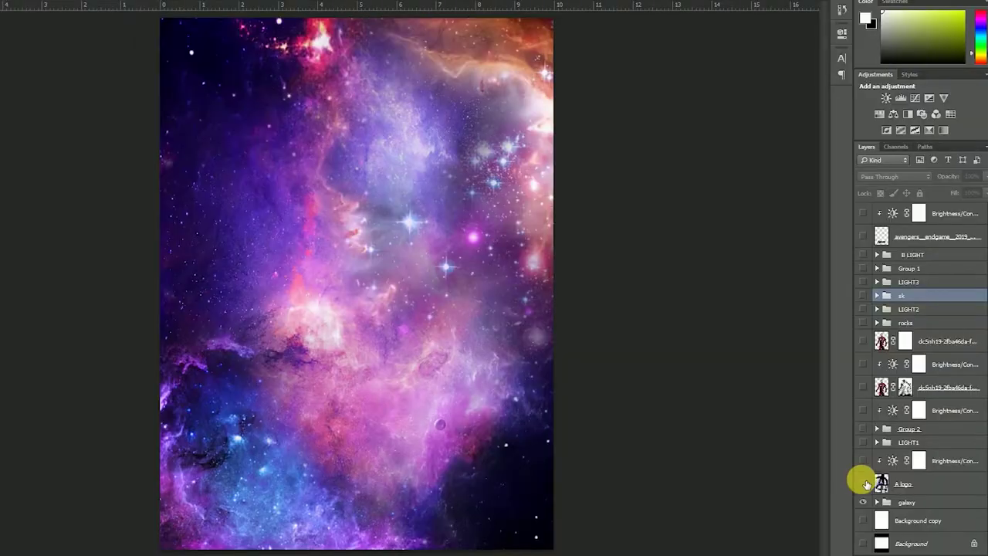
Make the A logo layer visible so the dark Avengers emblem sits over the galaxy.
left_click(864, 484)
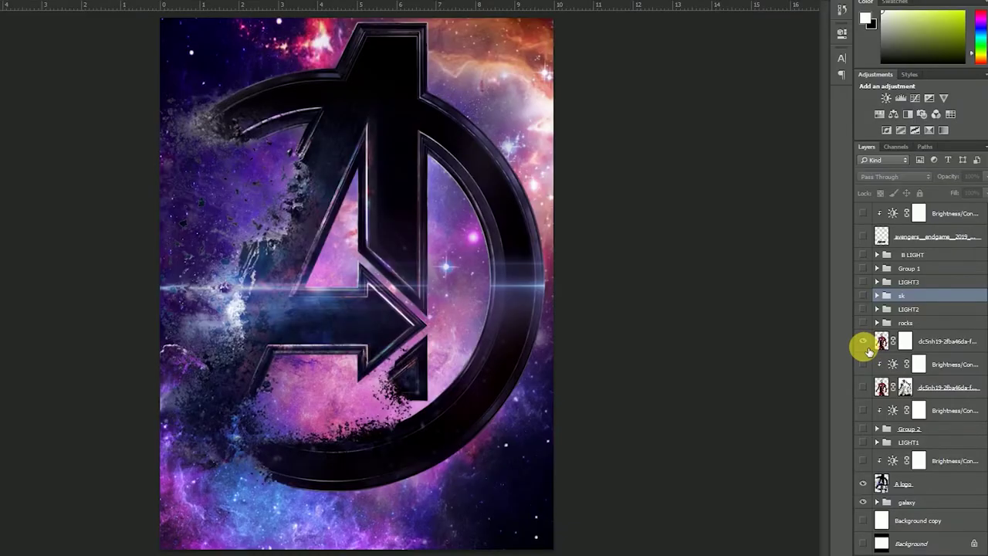
Turn on the Iron Man layer to show the dispersed figure over the logo.
left_click(863, 342)
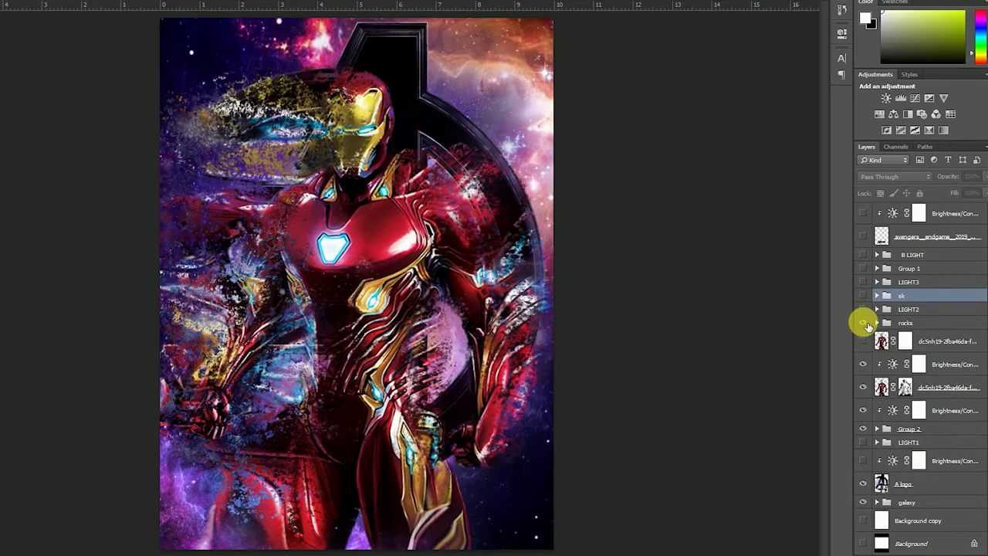
Show the rocks group and the LIGHT2 light-streak group.
left_click(863, 323)
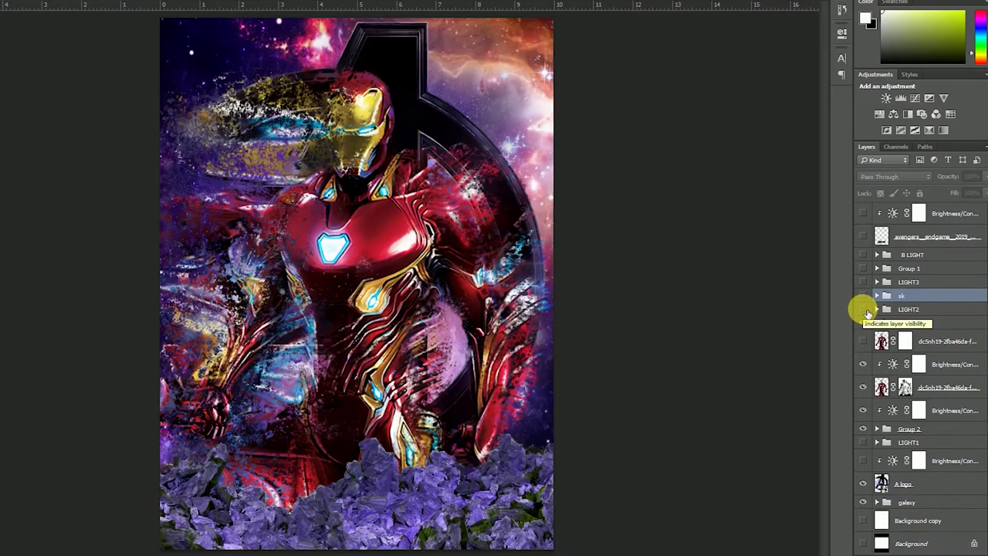
left_click(863, 308)
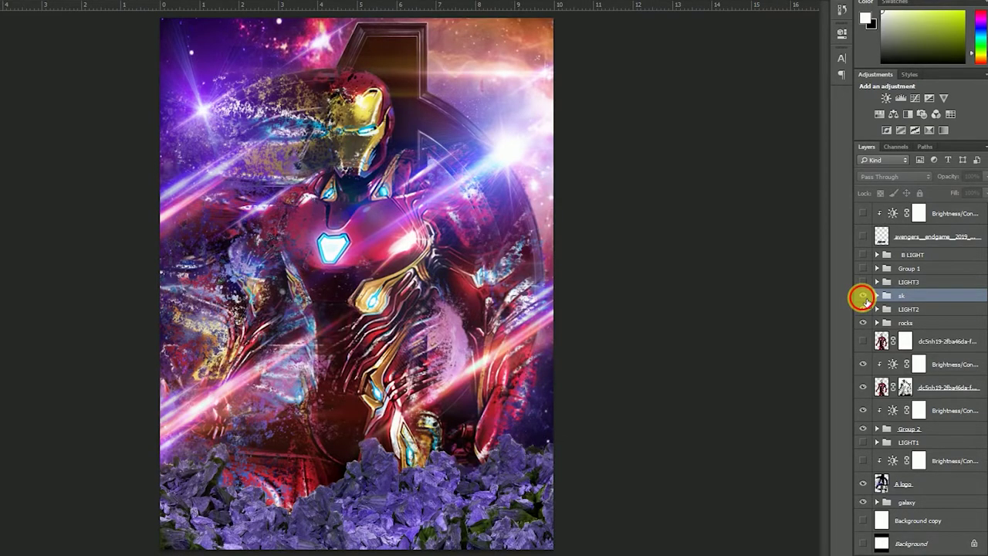
Turn on the sk, LIGHT3 and Group 1 groups, plus the Avengers Endgame title layer.
left_click(862, 297)
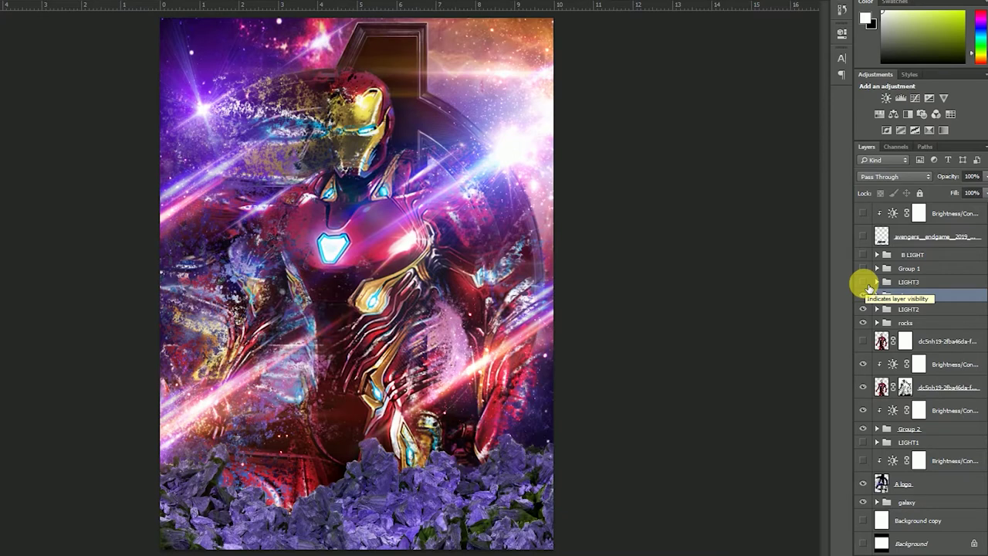
left_click(863, 283)
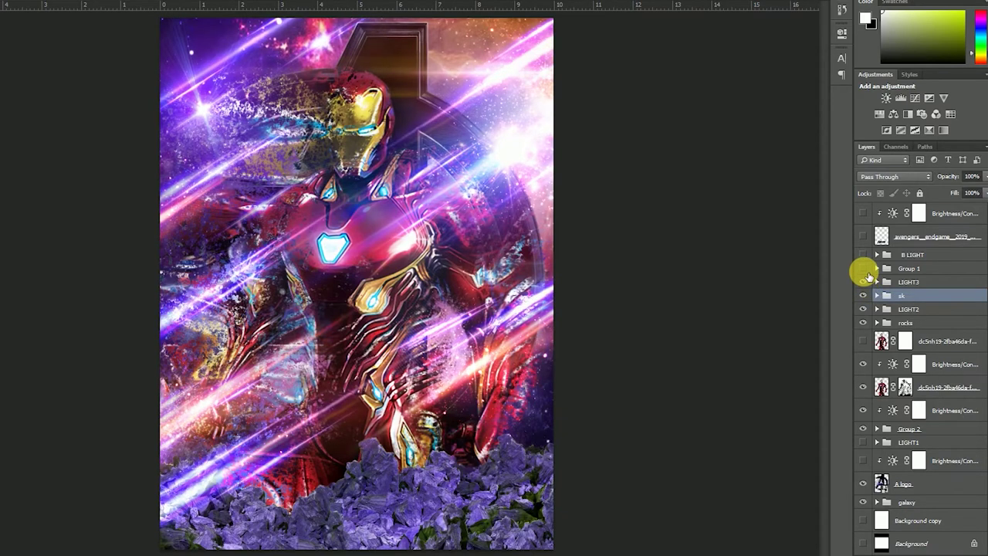
left_click(863, 269)
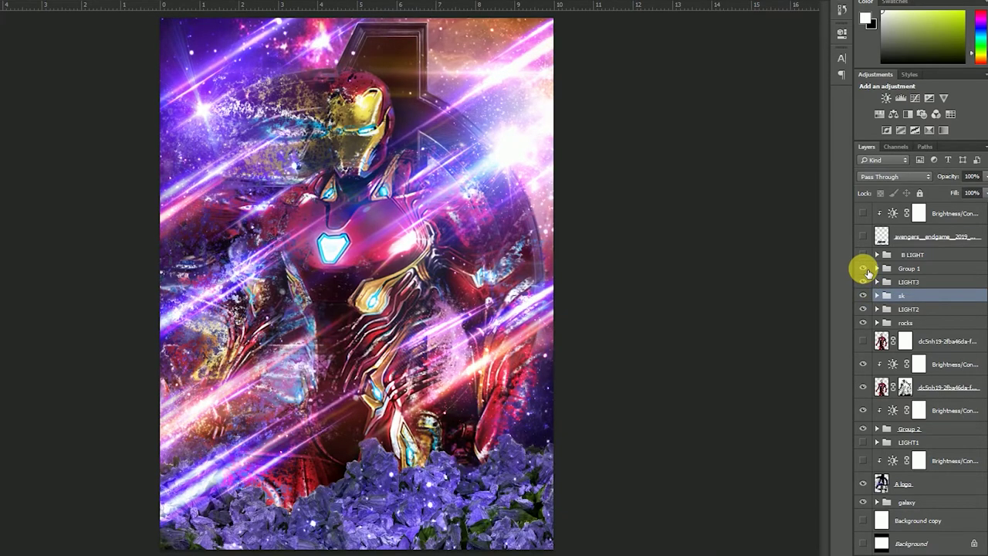
scroll(871, 359, "up", 1)
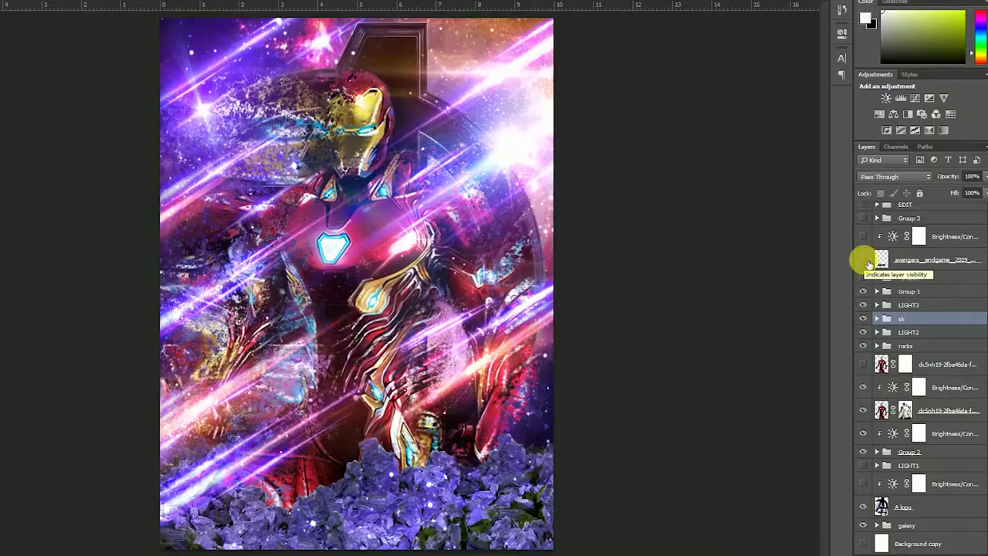
left_click(865, 261)
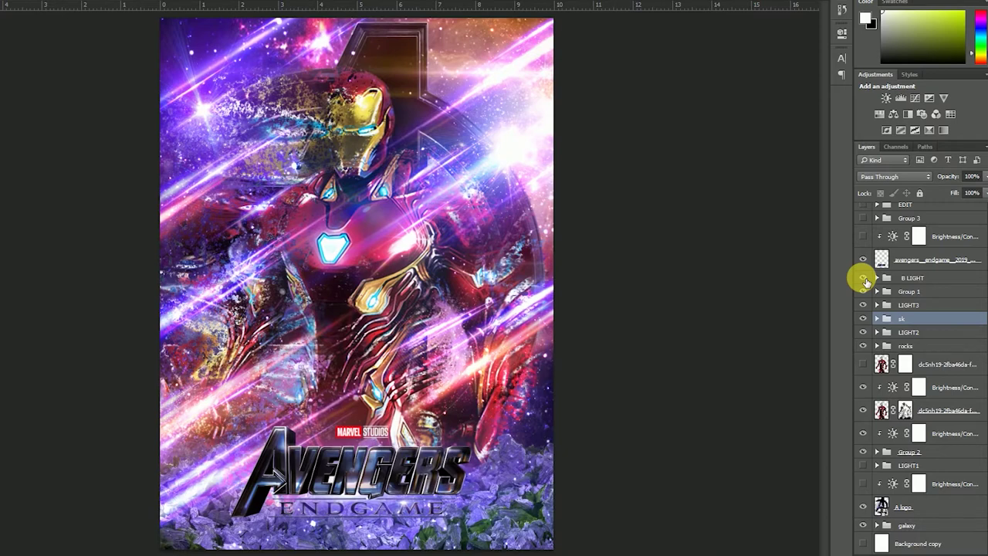
Enable Group 3 with its Brightness/Contrast layer, a brightening layer, and the LIGHT1 glow group.
scroll(864, 280, "up", 1)
scroll(868, 281, "up", 1)
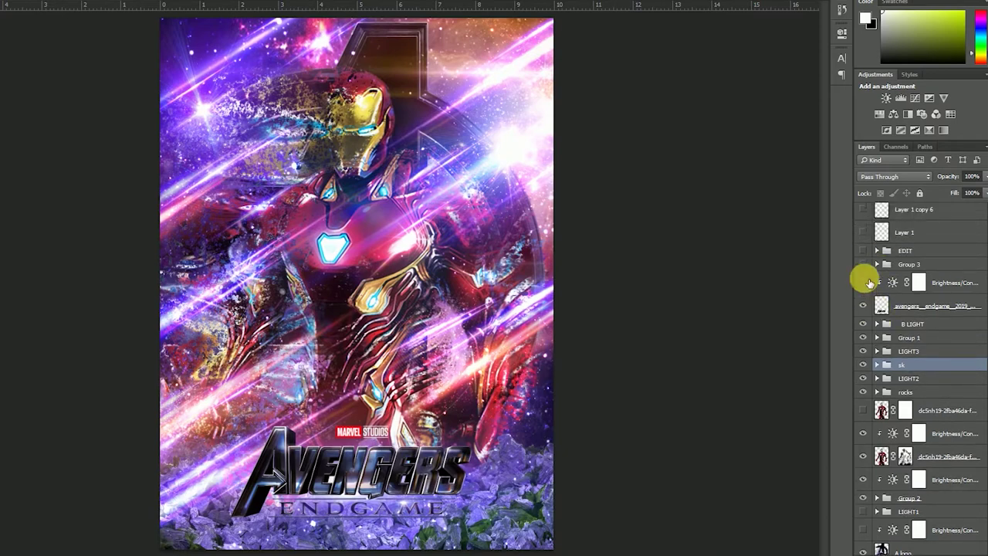
left_click(864, 266)
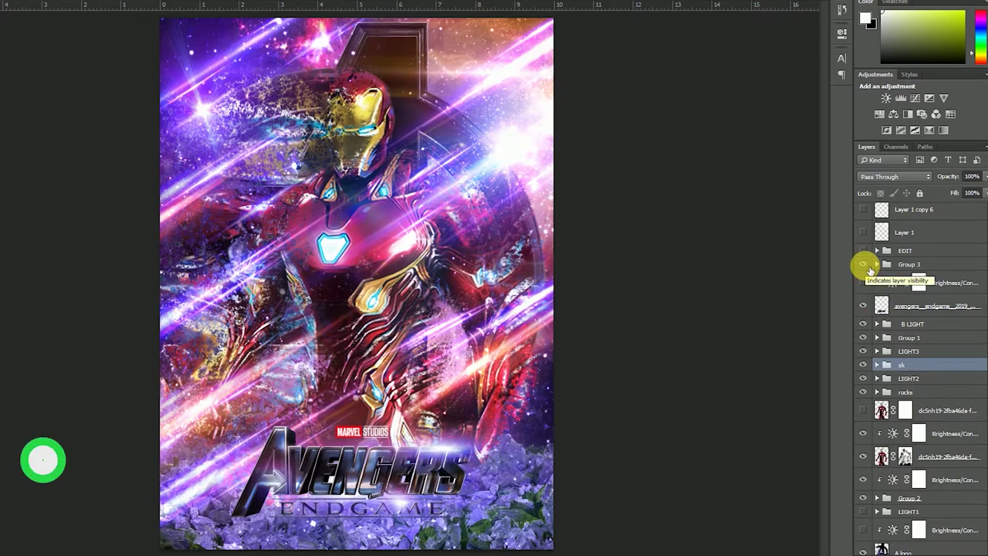
left_click(864, 283)
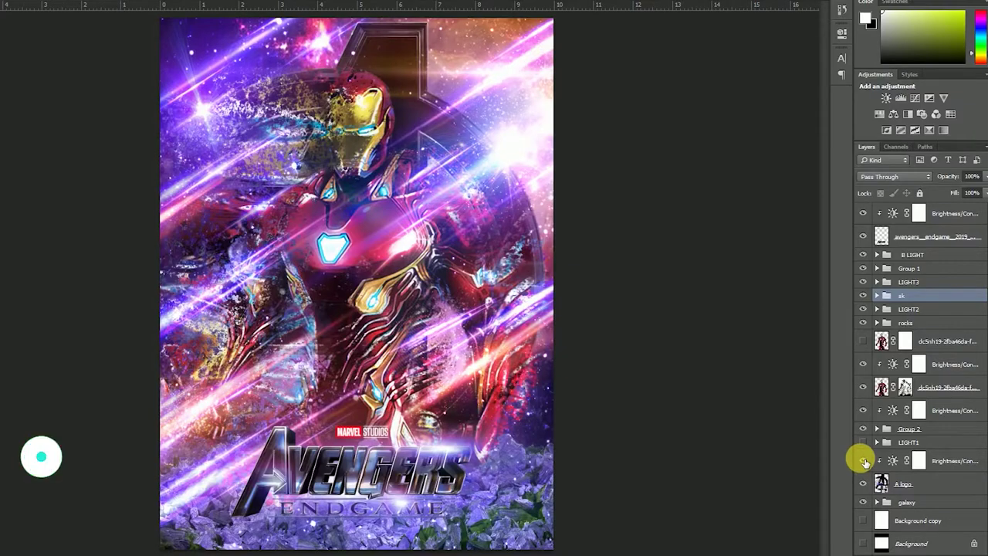
left_click(863, 461)
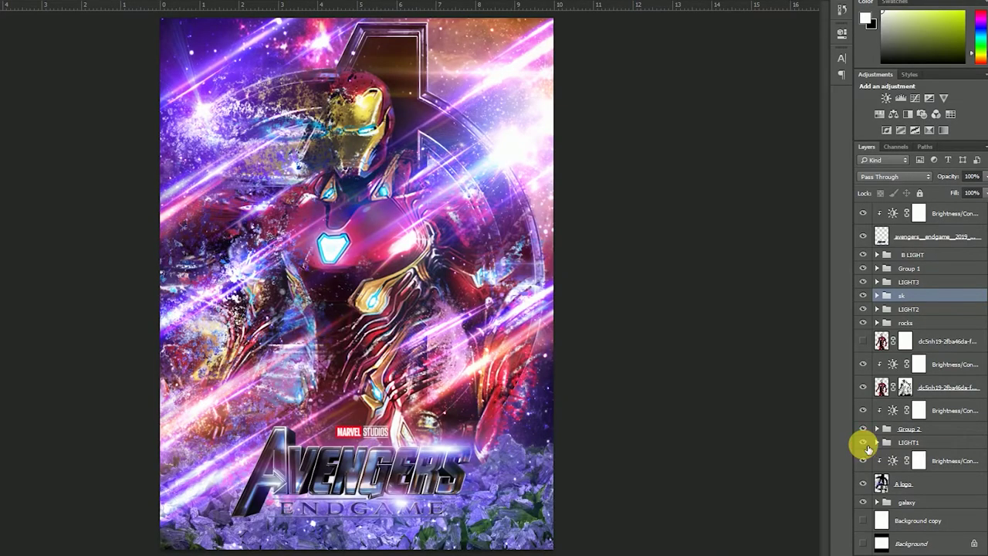
left_click(865, 443)
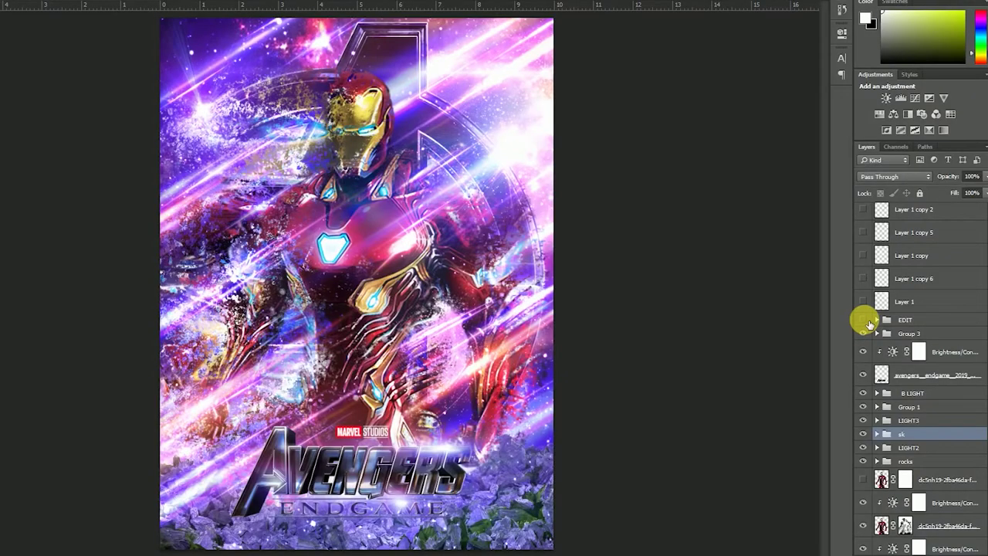
Enable the EDIT grade group, then Layer 1 through Layer 4 copy and the sign group.
left_click(864, 320)
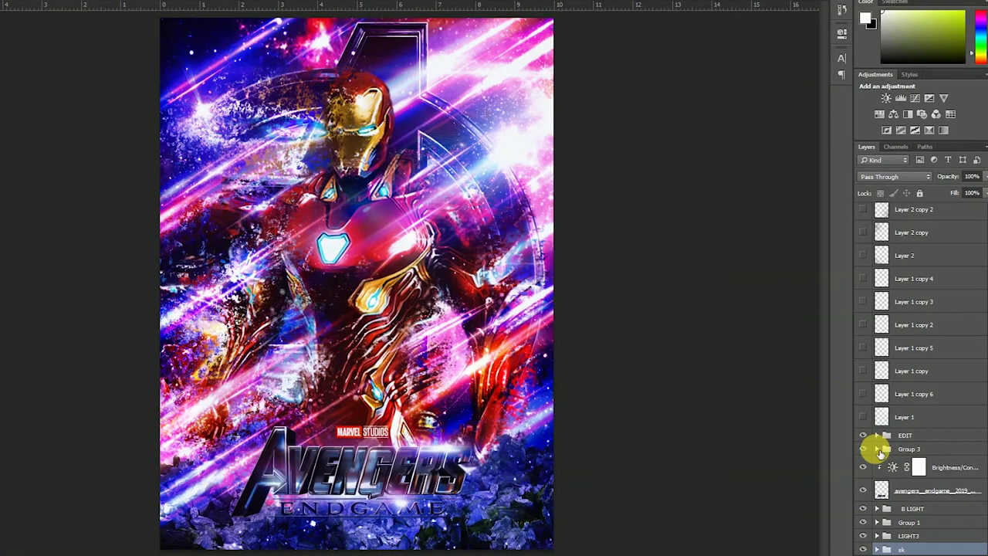
scroll(882, 454, "up", 2)
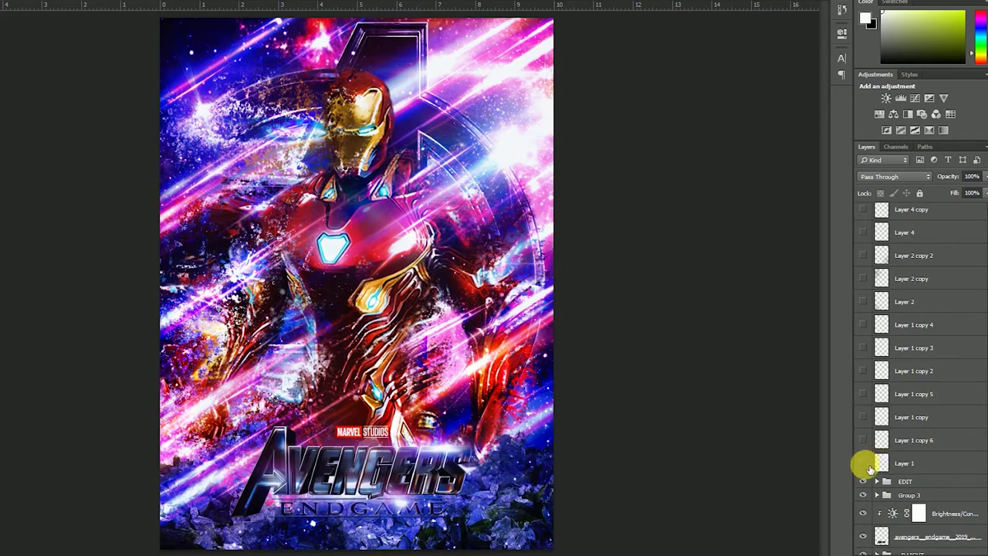
left_click(862, 463)
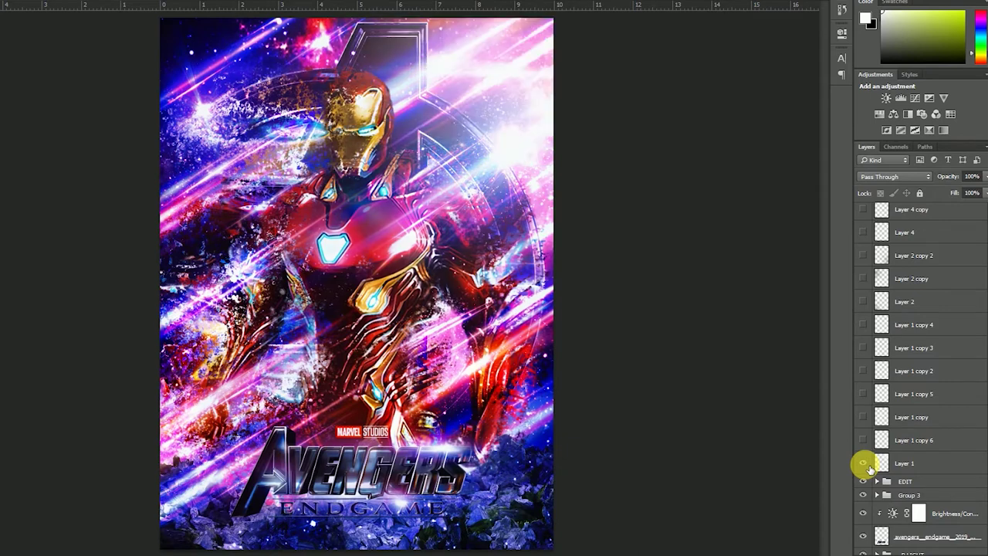
left_click(863, 440)
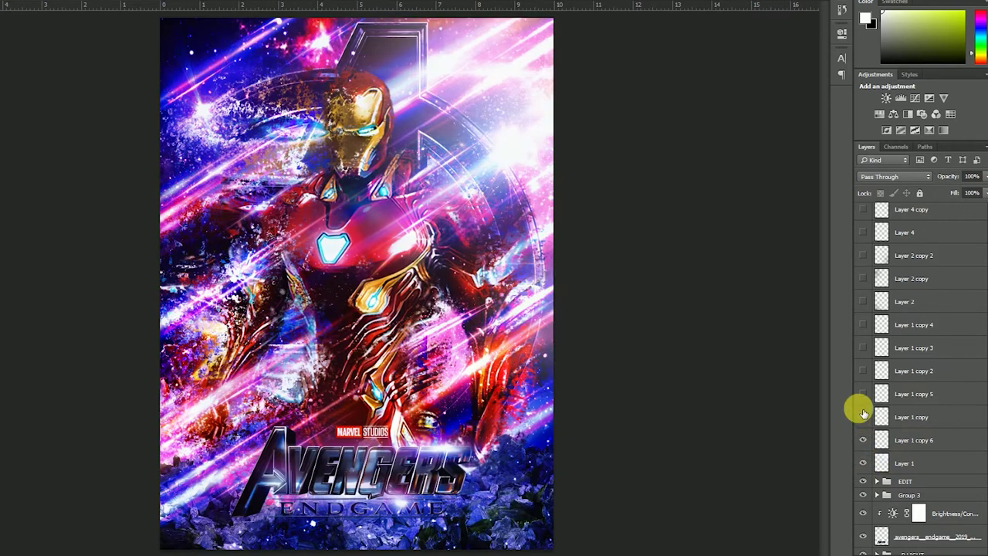
left_click_drag(863, 414, 860, 254)
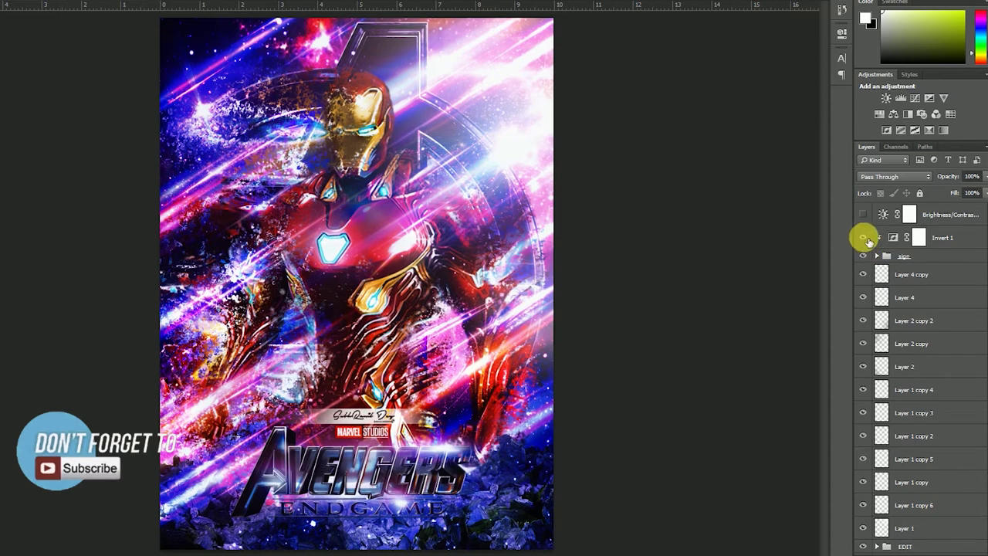
Turn on the Invert 1 adjustment layer at the top of the stack.
left_click(863, 238)
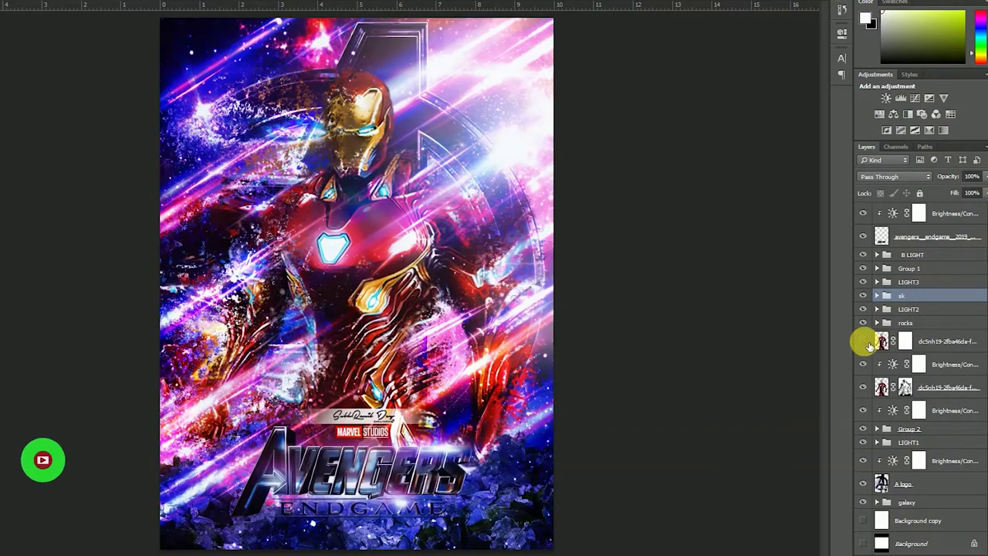
left_click(865, 342, "alt")
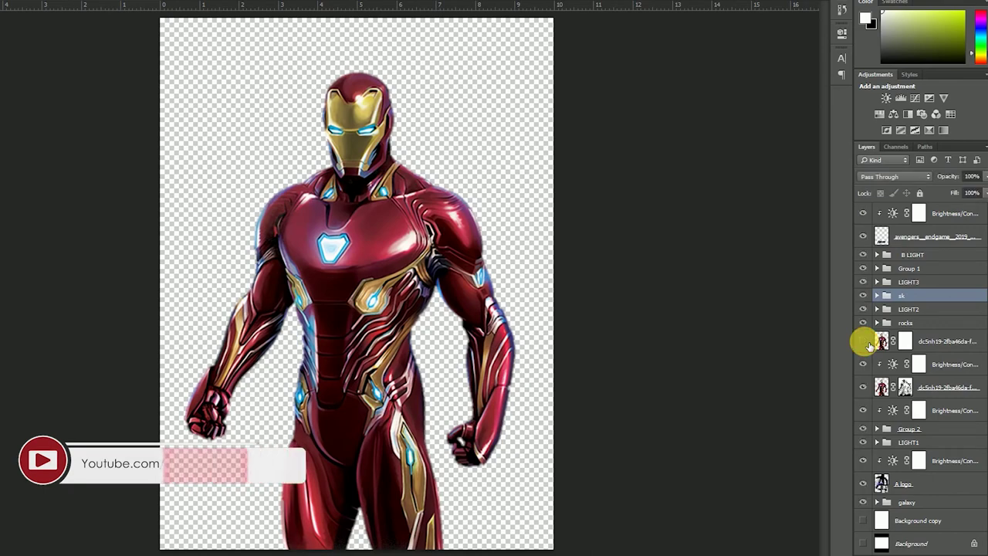
left_click(865, 341, "alt")
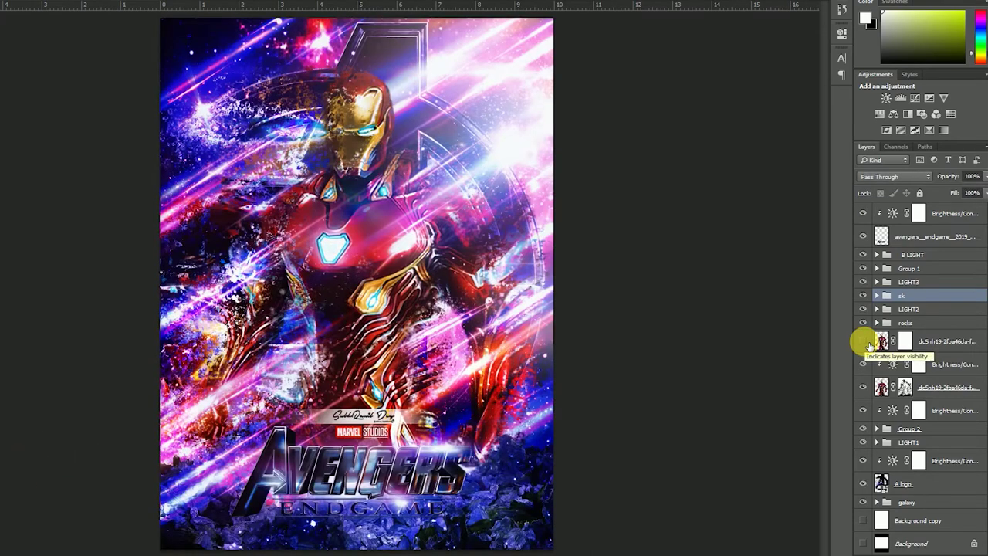